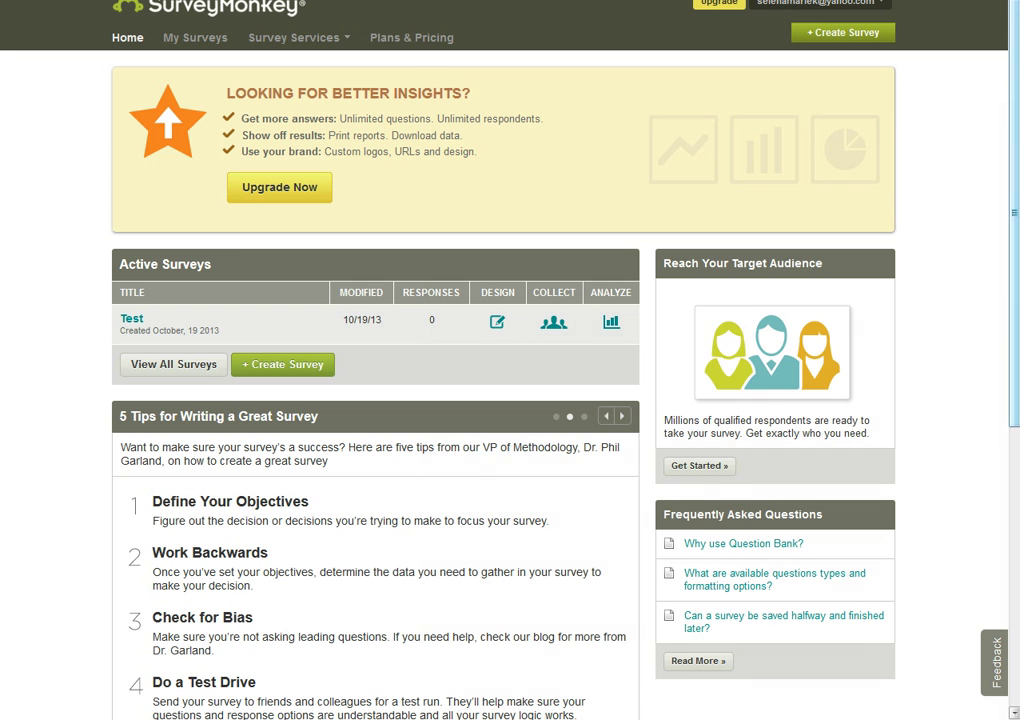
- Page through the home page's guidance cards on survey tips, getting more responses and how it works
scroll(1013, 212, down, 5)
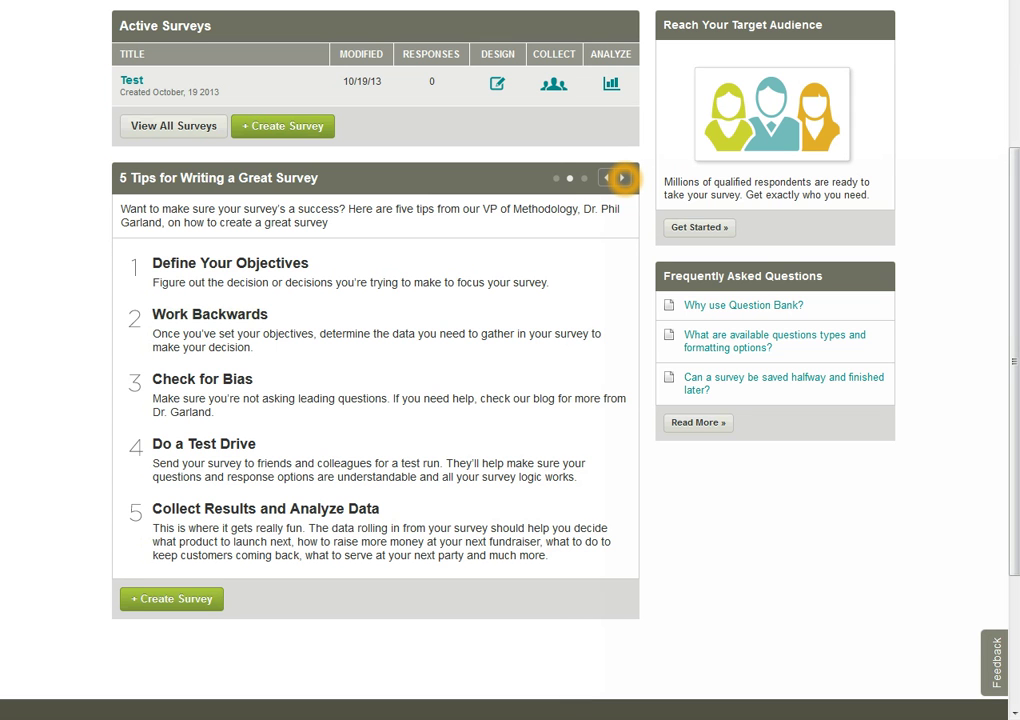
click(622, 178)
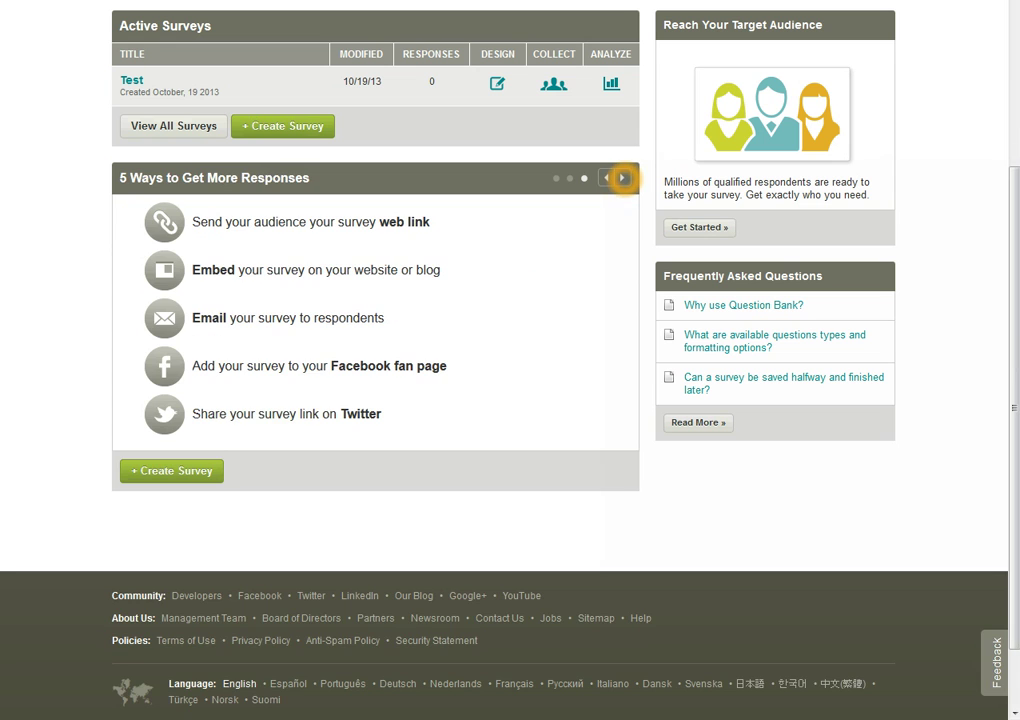
click(622, 178)
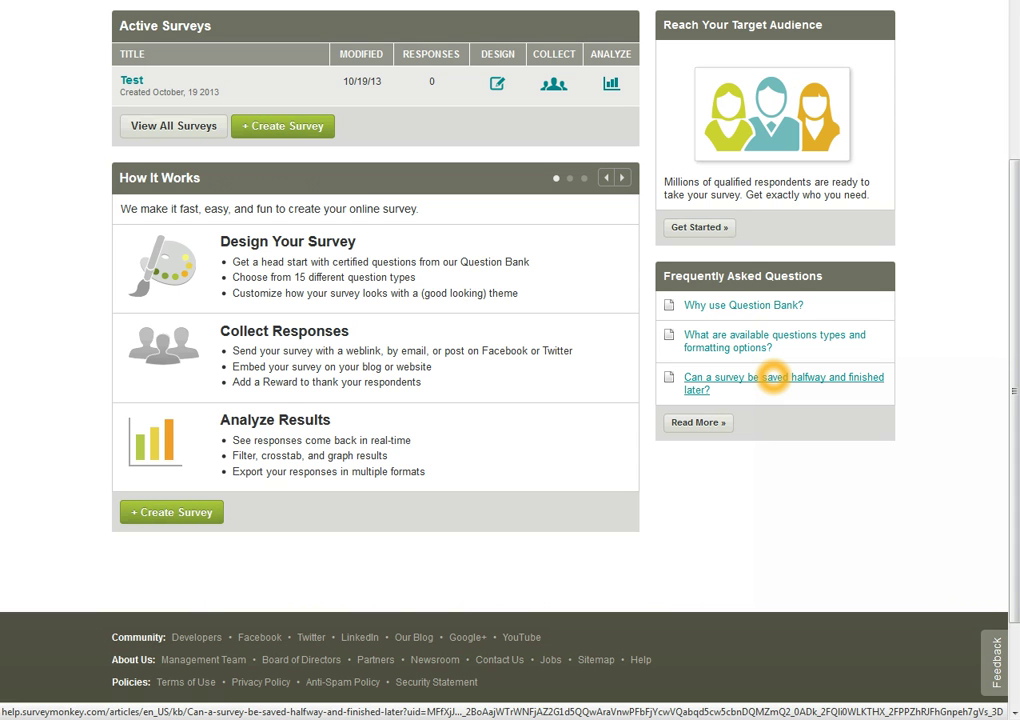
- Read the help article "Can a survey be saved halfway and finished later?" and close it
click(795, 378)
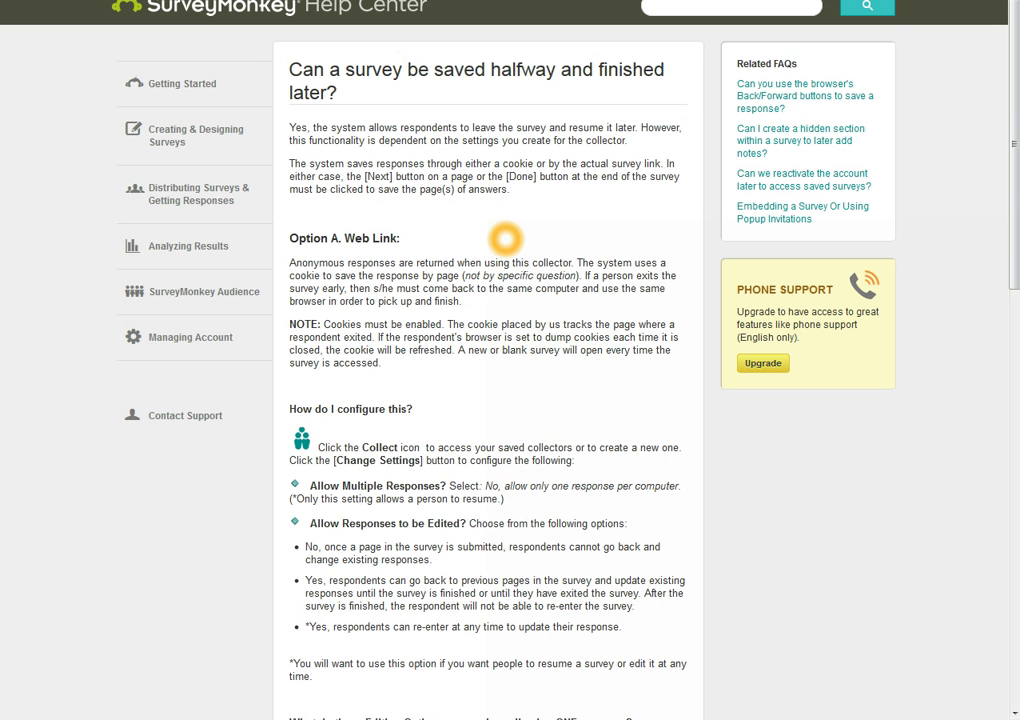
scroll(505, 236, down, 3)
scroll(505, 240, down, 7)
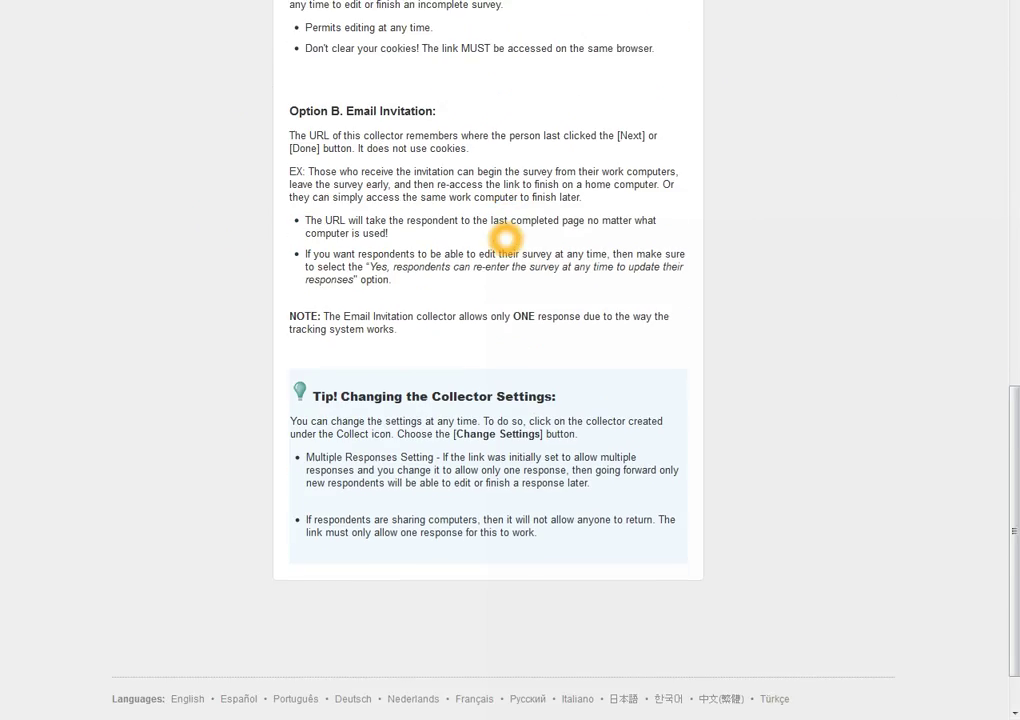
scroll(505, 240, up, 10)
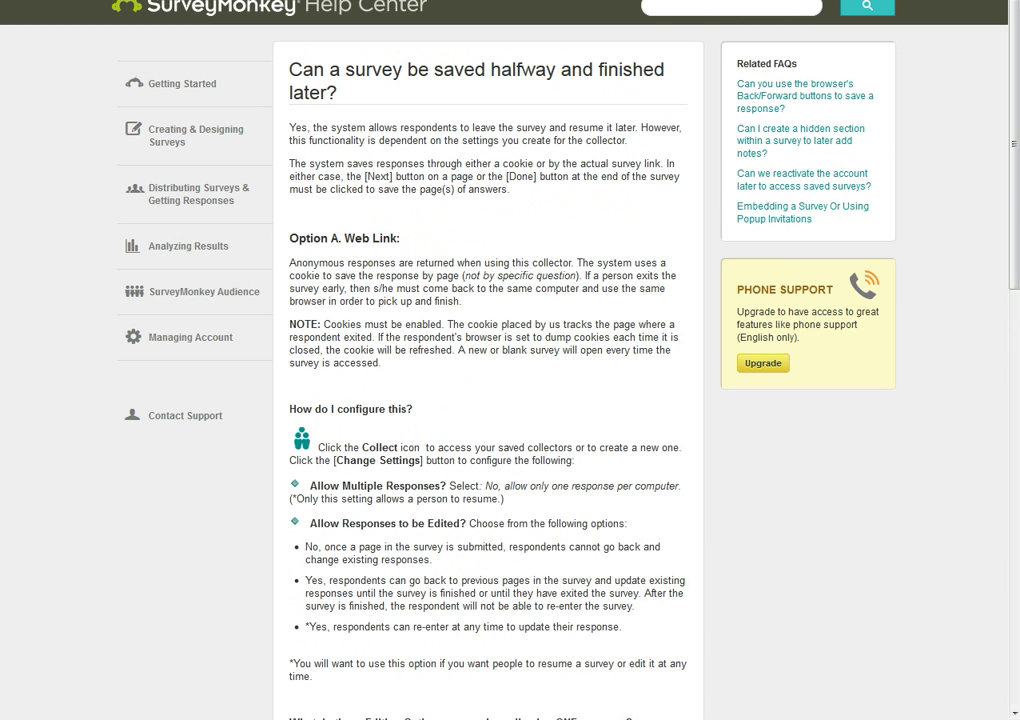
key(ctrl+w)
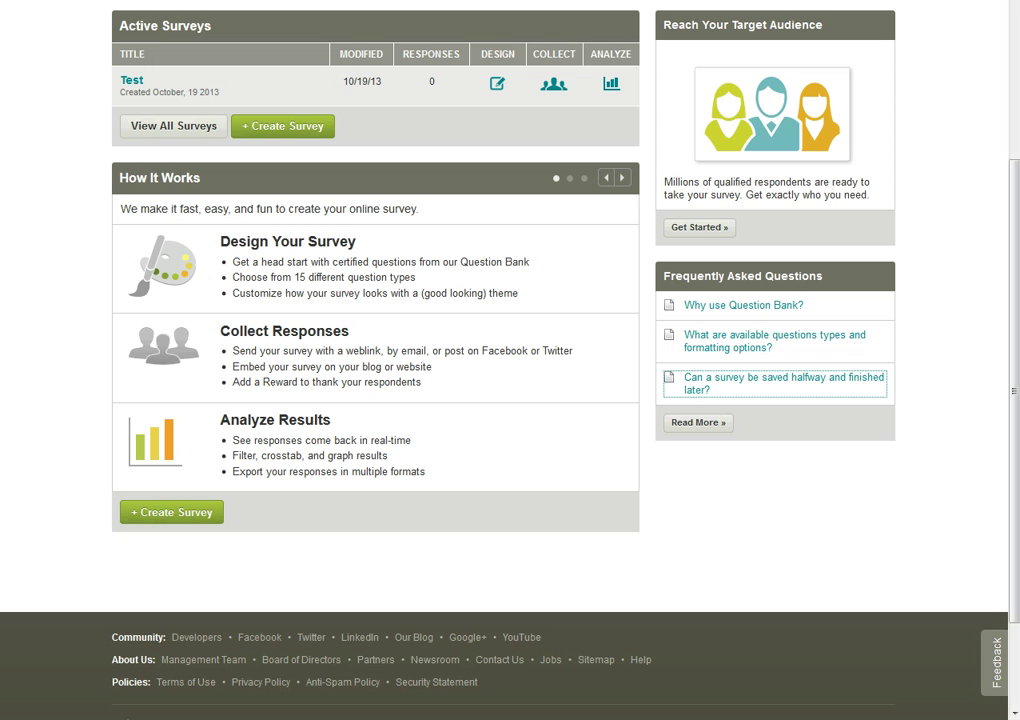
- Open the survey titled Test for editing
scroll(638, 316, up, 1)
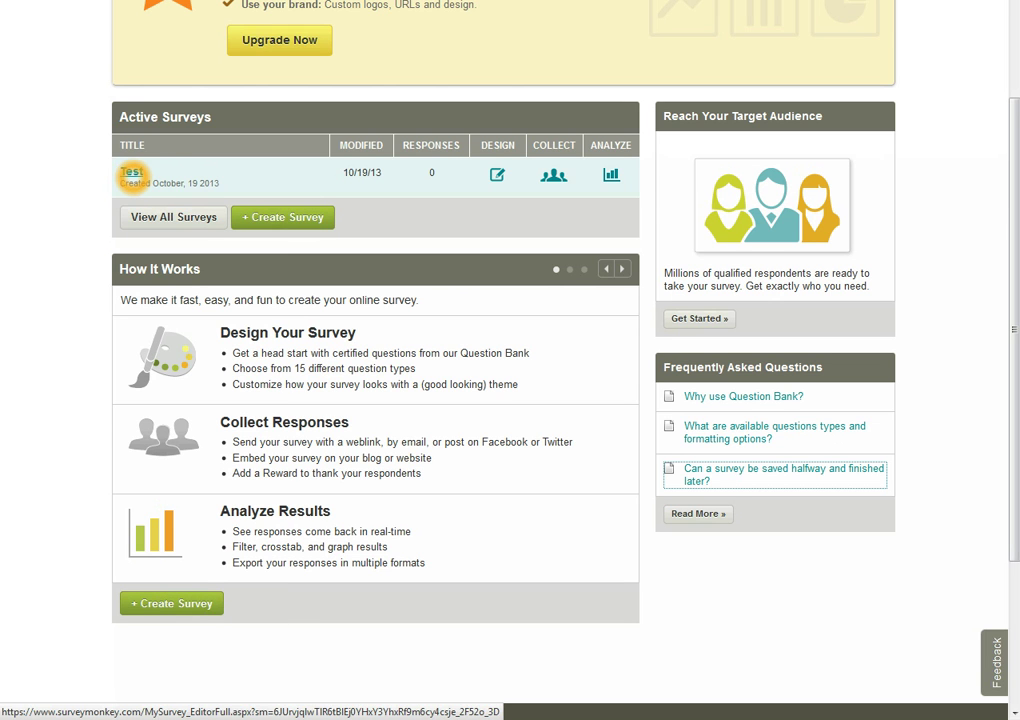
click(131, 173)
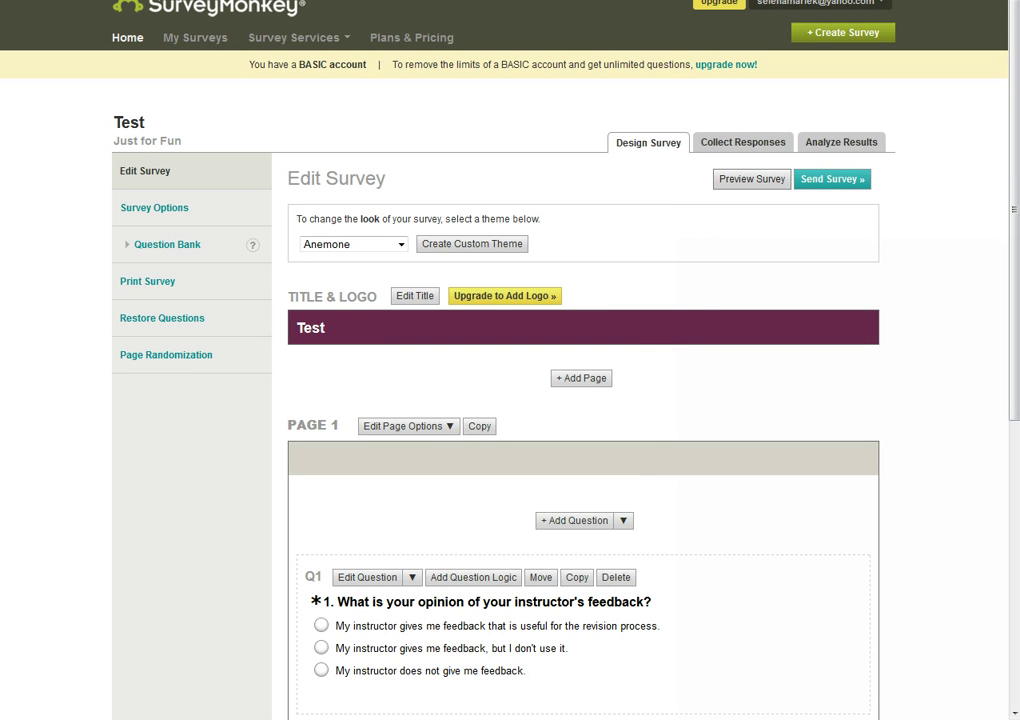
- Try the Modern Monkey theme on the survey and switch back to Anemone
click(403, 244)
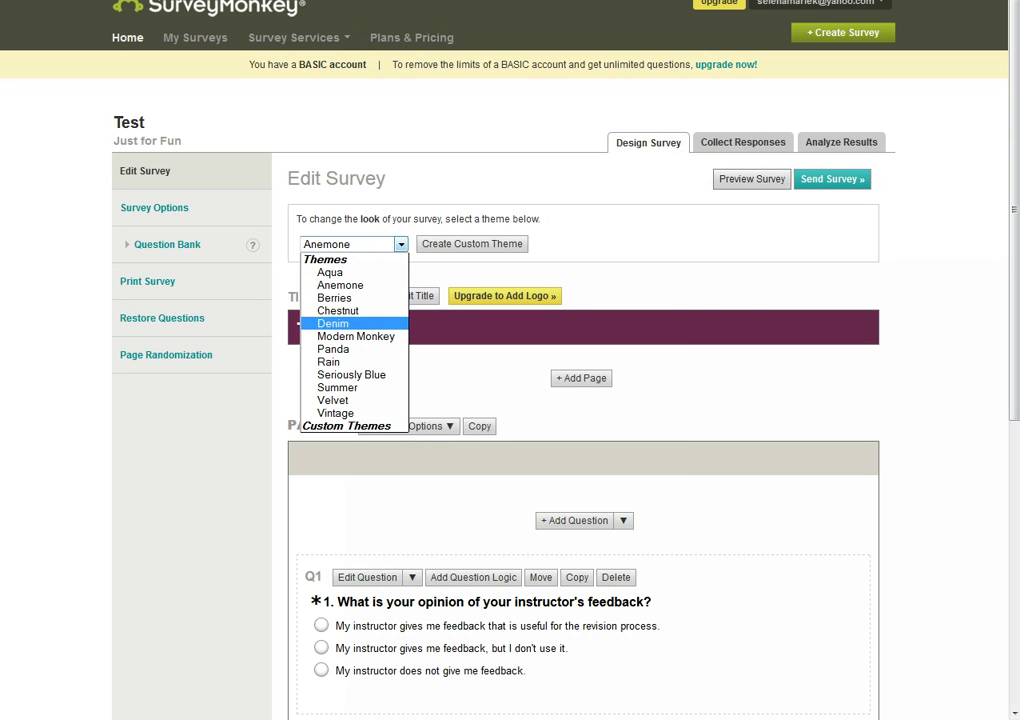
click(354, 336)
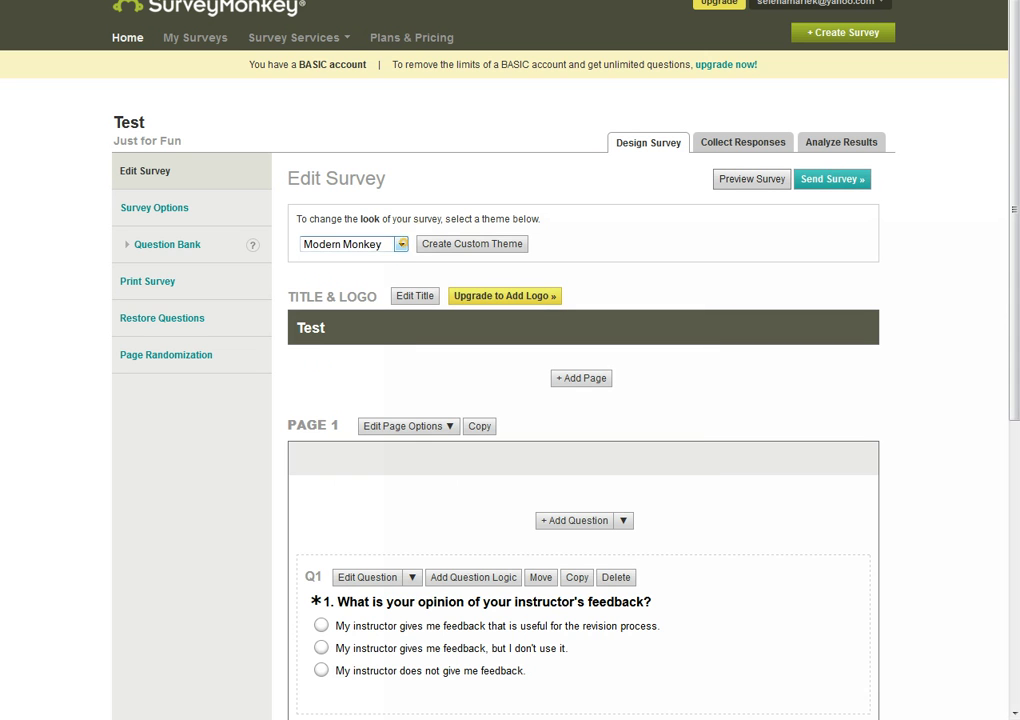
click(402, 244)
click(355, 286)
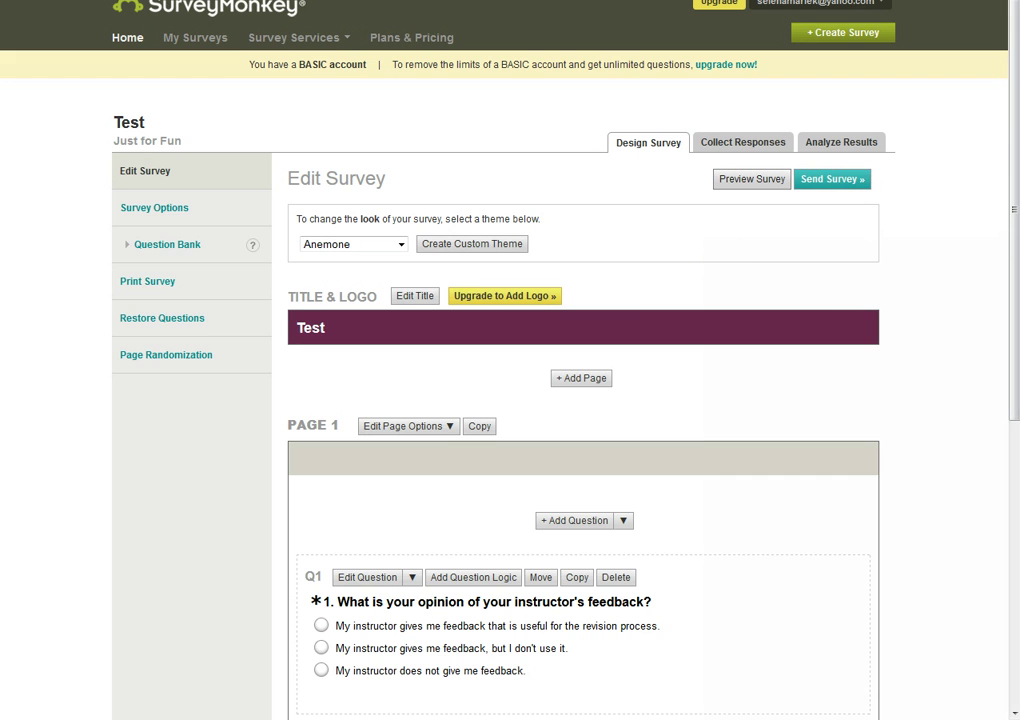
- Add a Multiple Choice (Only One Answer) question above Q1: "Which of the following do you think is the MOST important evidence when supporting your argument?"
scroll(707, 312, down, 3)
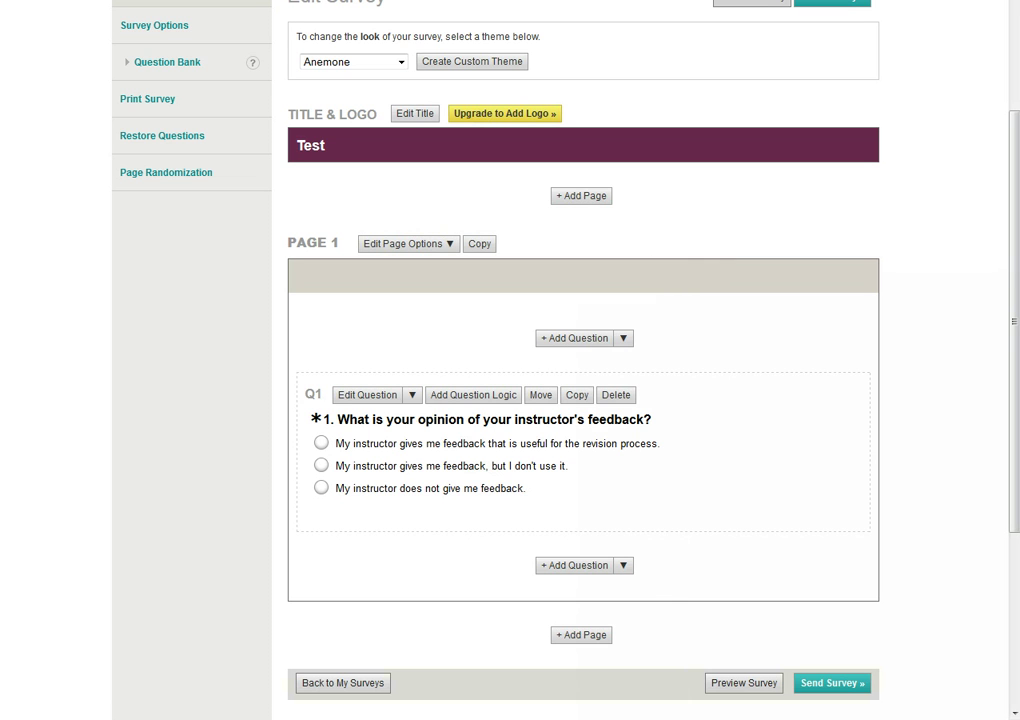
click(597, 337)
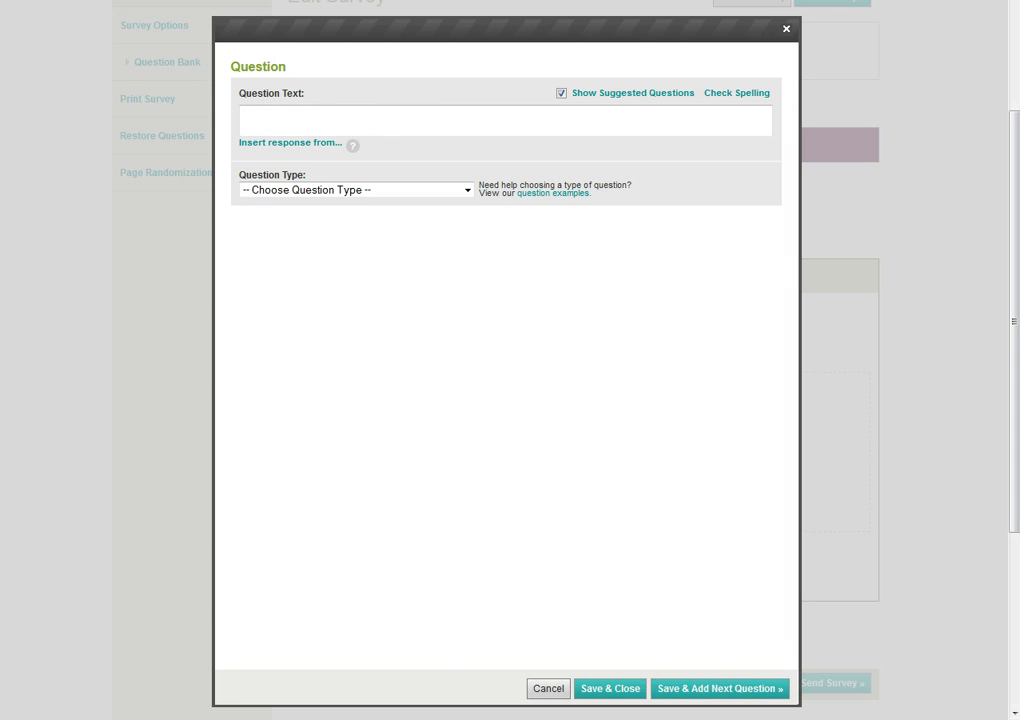
click(439, 122)
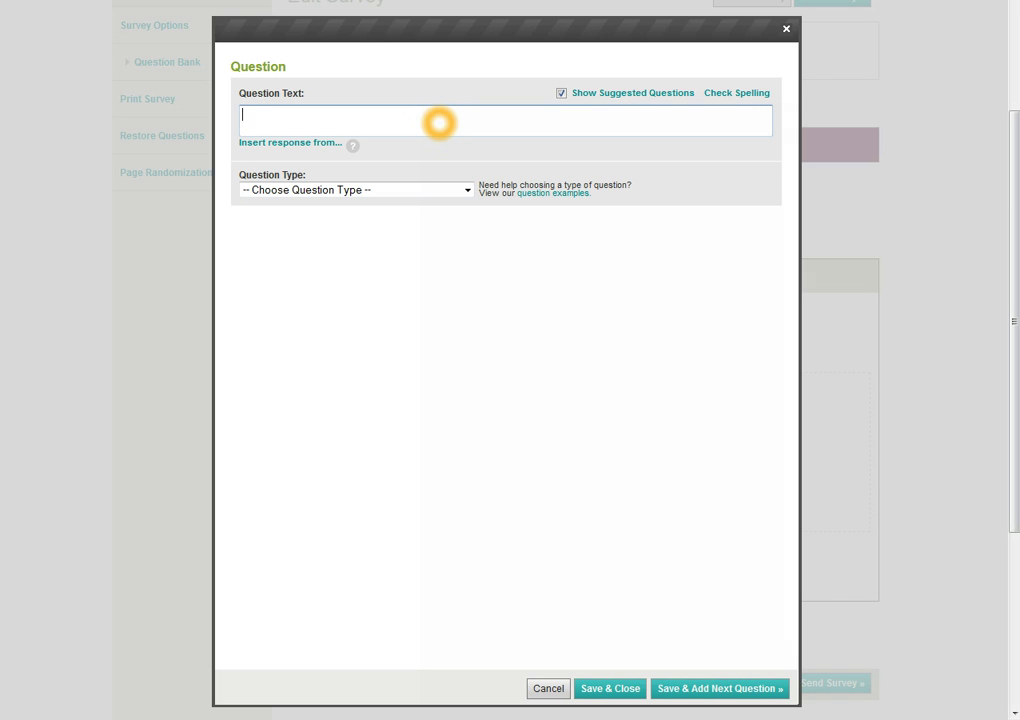
text(Which of the following do you think is the MOST important evidence when supporting)
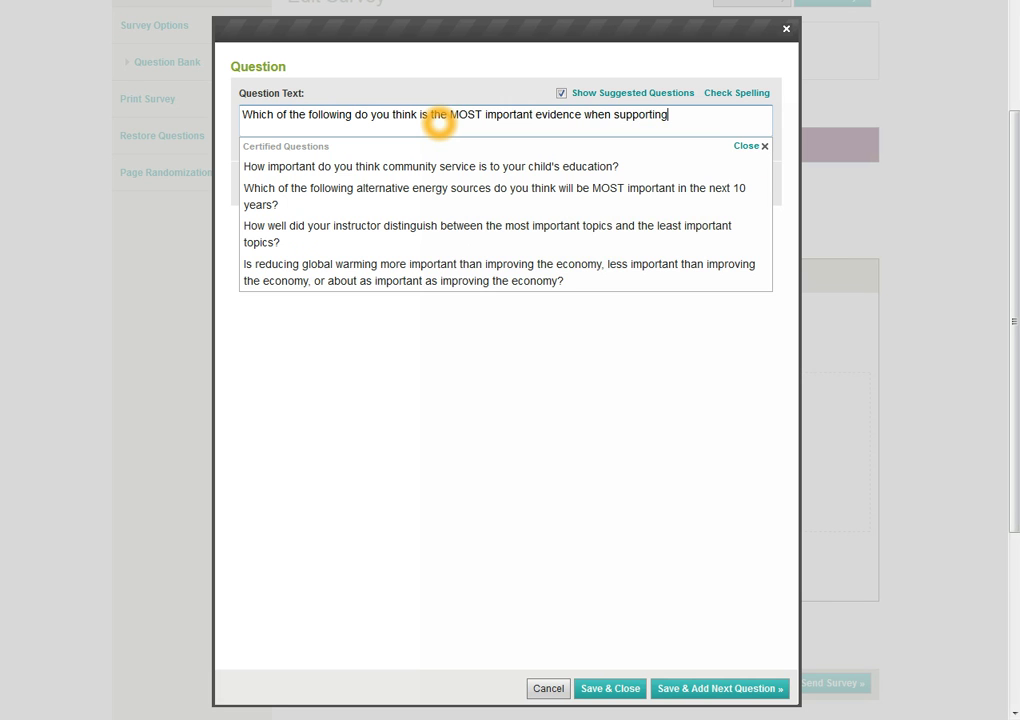
text( your argument?)
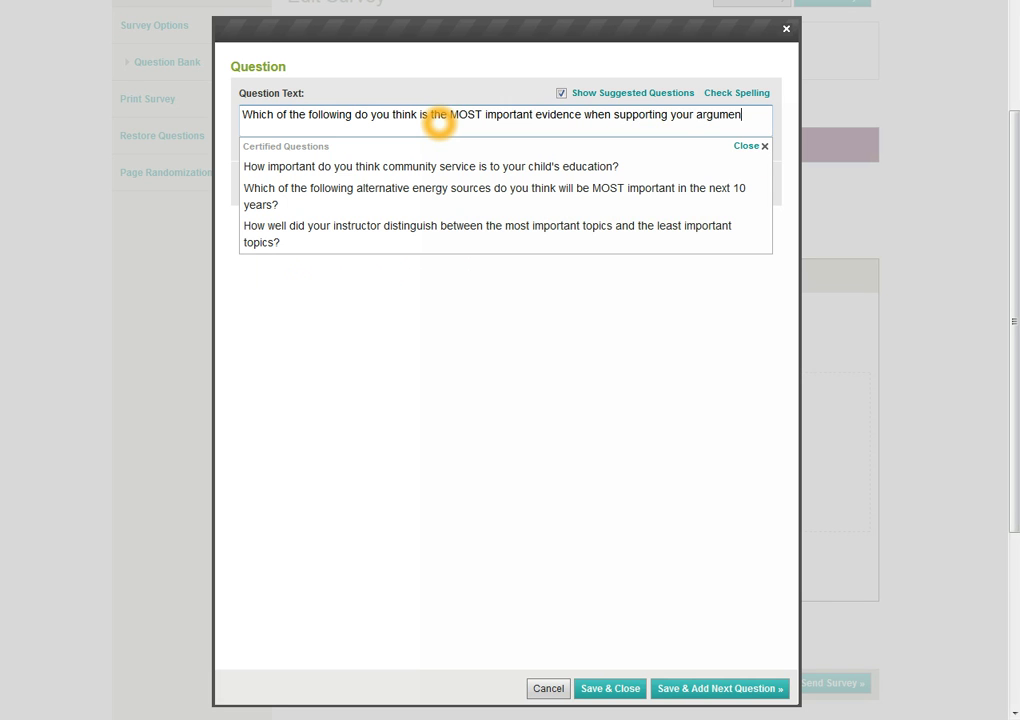
key(Up)
key(Up)
key(Up)
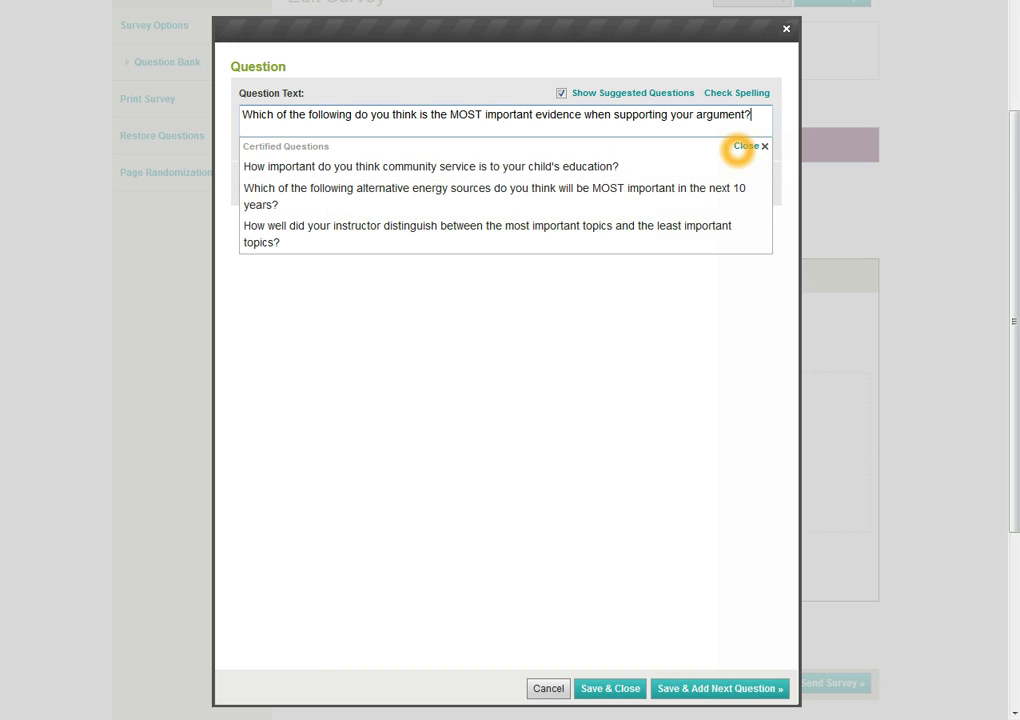
click(745, 146)
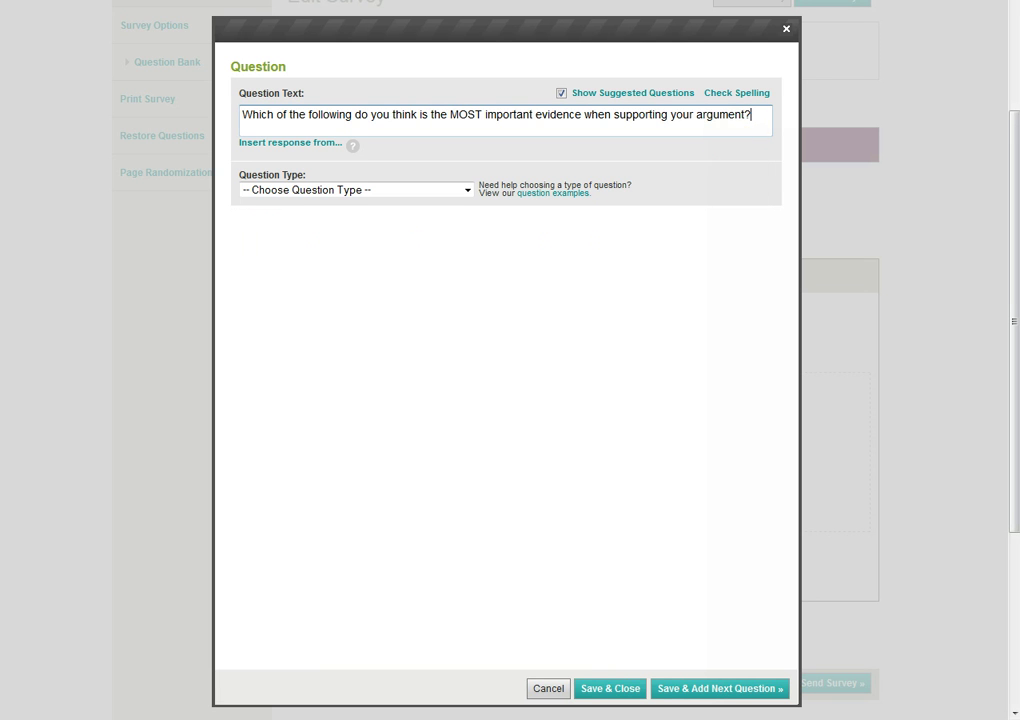
click(355, 190)
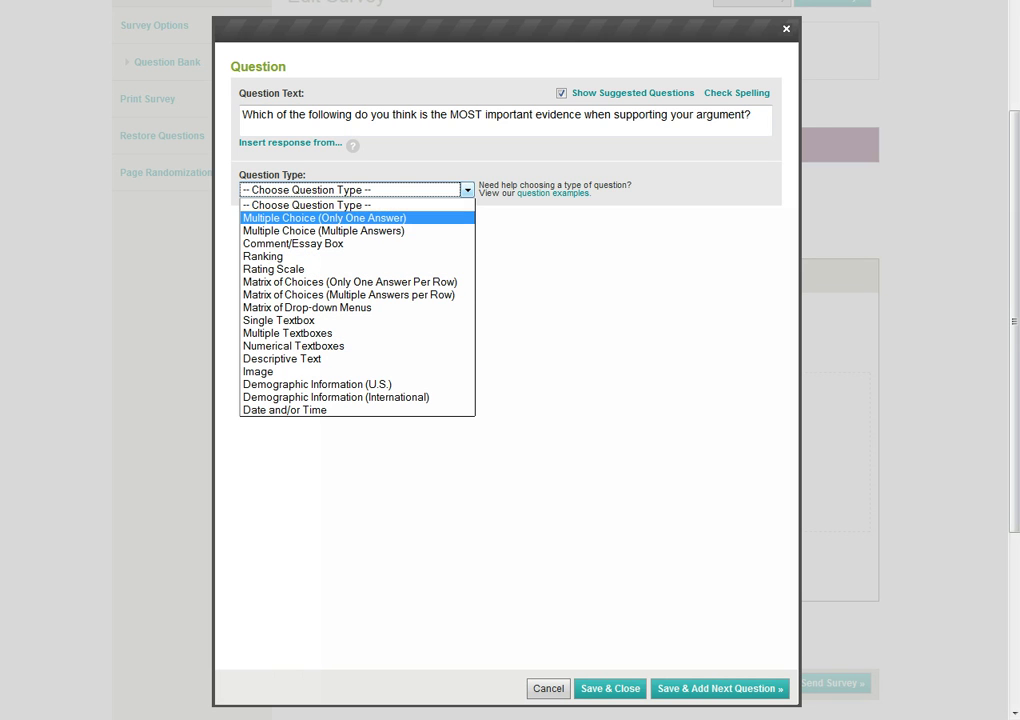
click(337, 218)
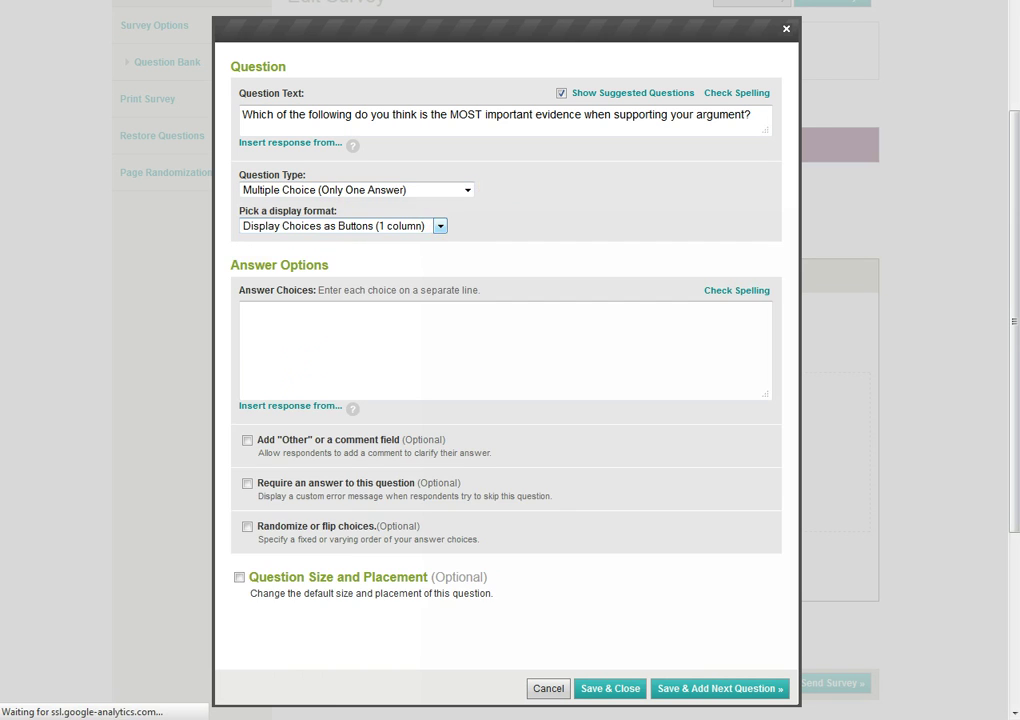
- Enter the answer choices "Personal experience", "research data", "strong language" and "presenting the other side of the argument" on separate lines
click(353, 335)
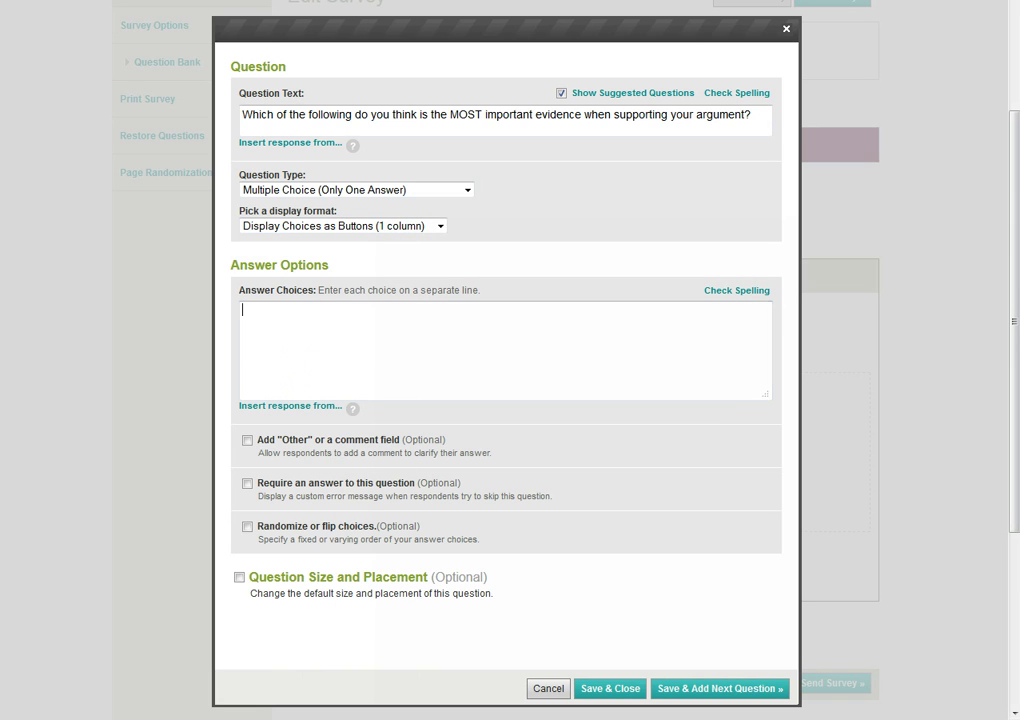
click(339, 312)
text(Personal experience )
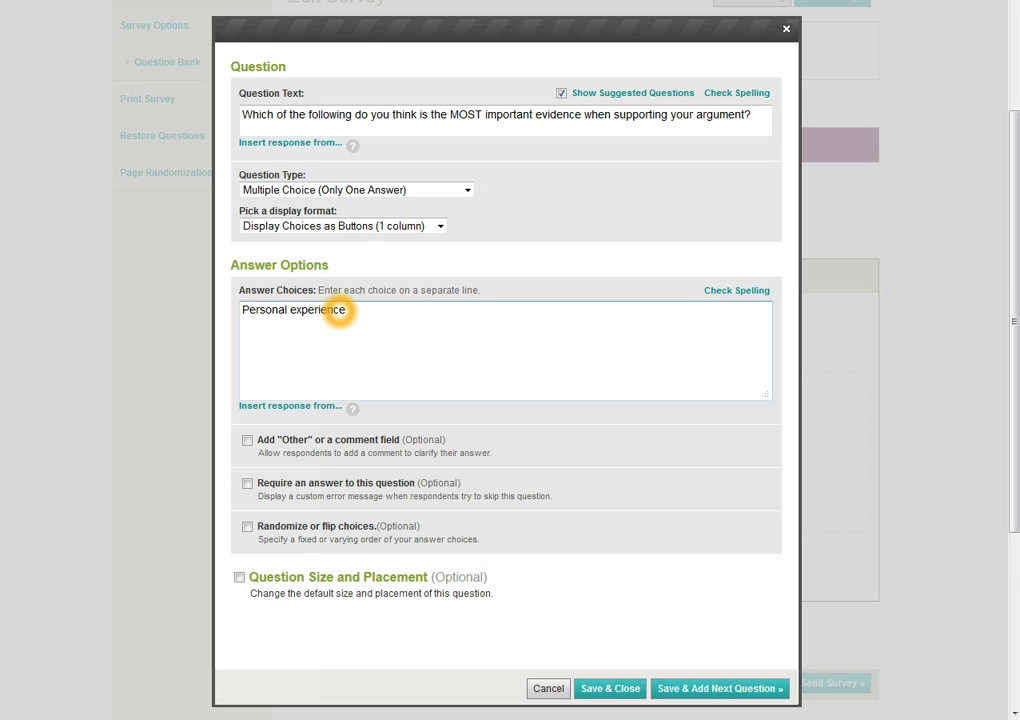
text(researc)
text(h data)
key(Return)
text(stron)
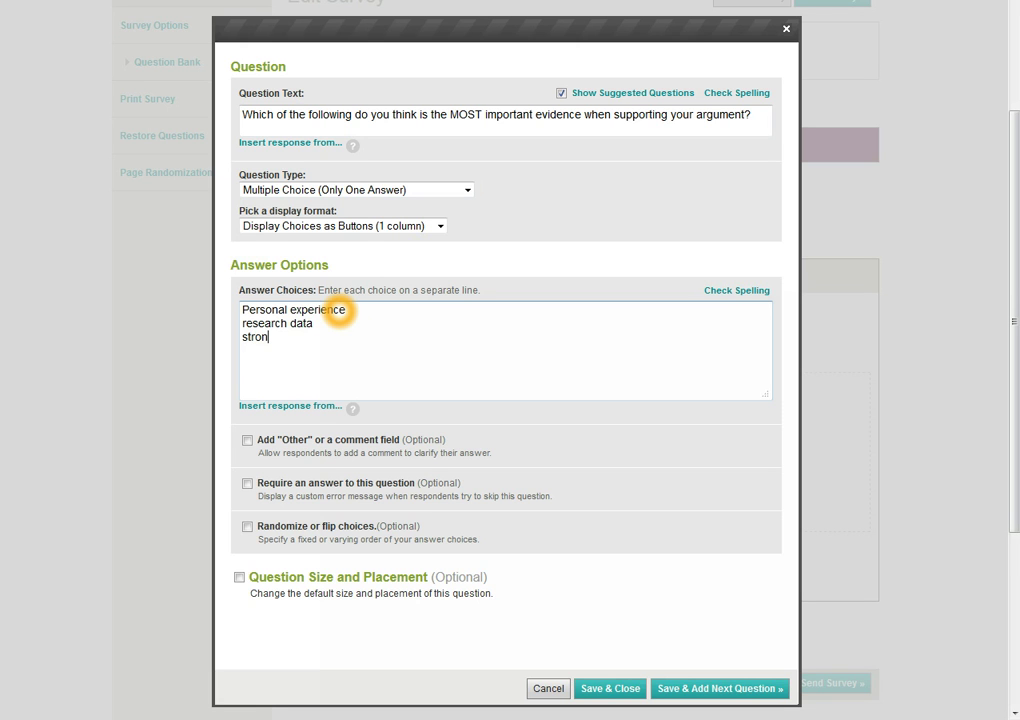
text(g languaage)
key(Return)
text(presenting the other side of the argu)
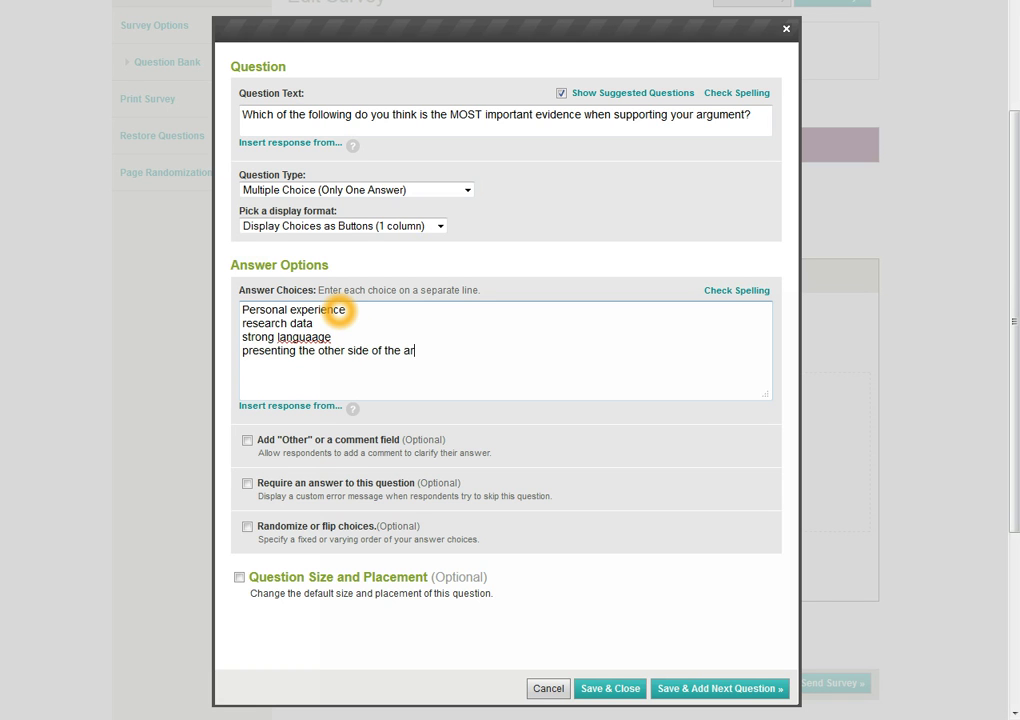
key(BackSpace)
text(gument)
click(311, 337)
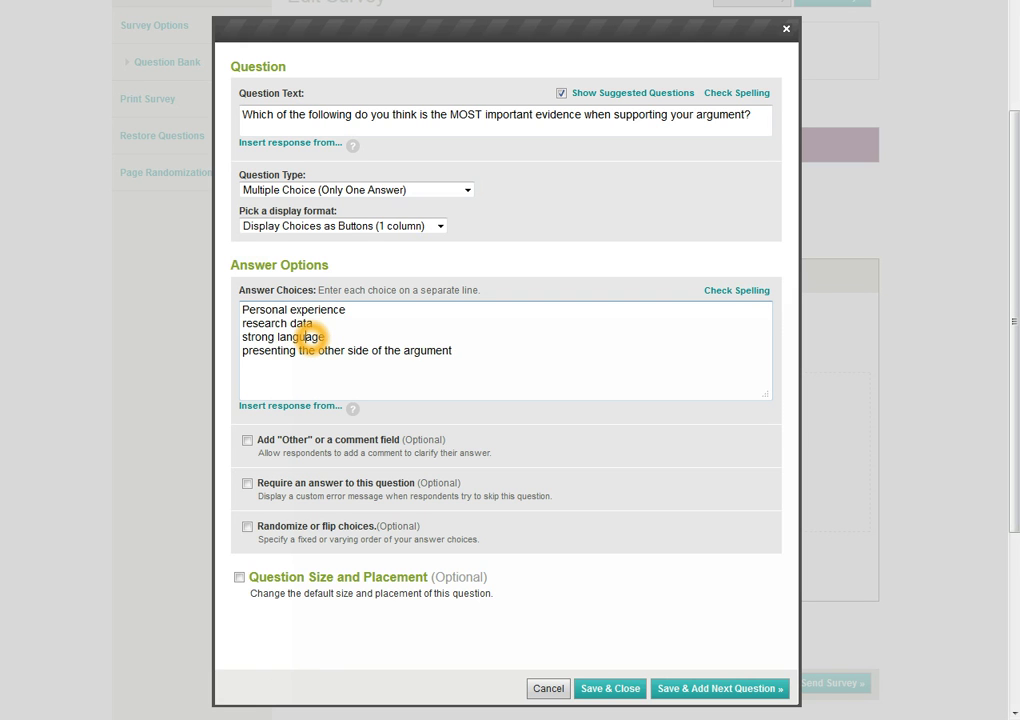
key(BackSpace)
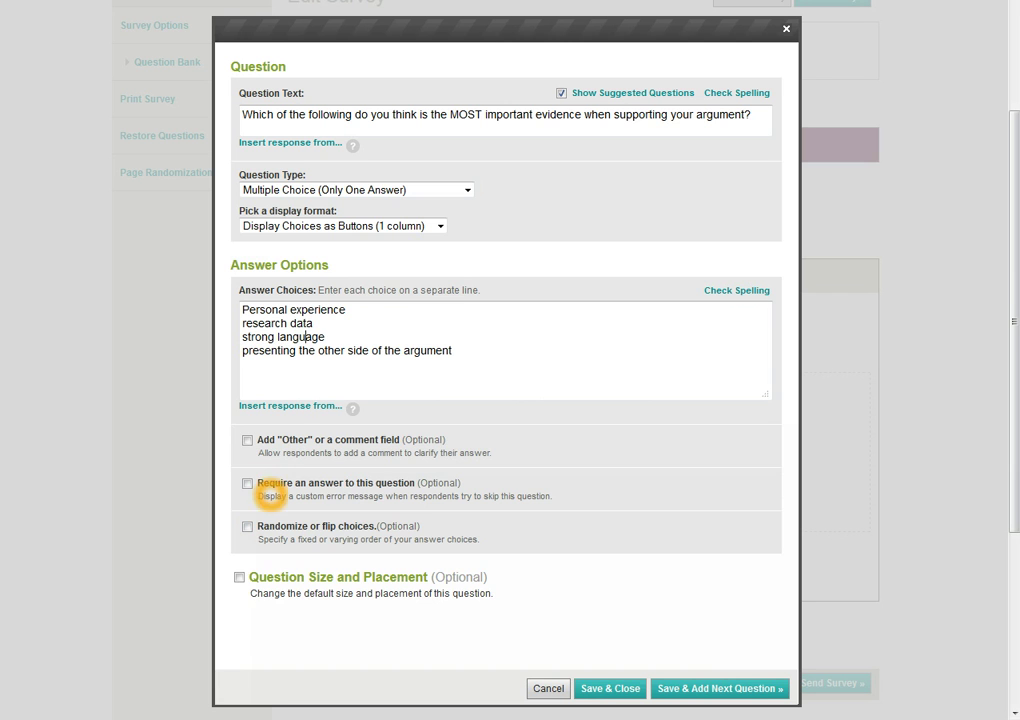
- Require an answer to the new question, save it and close the question editor
click(247, 483)
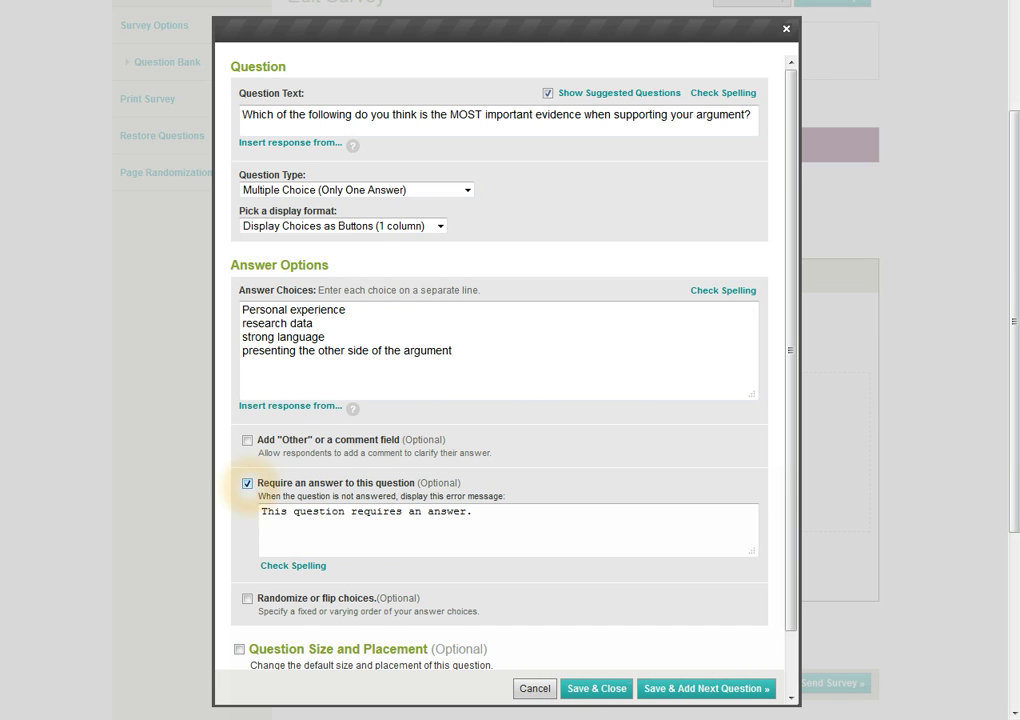
scroll(549, 499, down, 2)
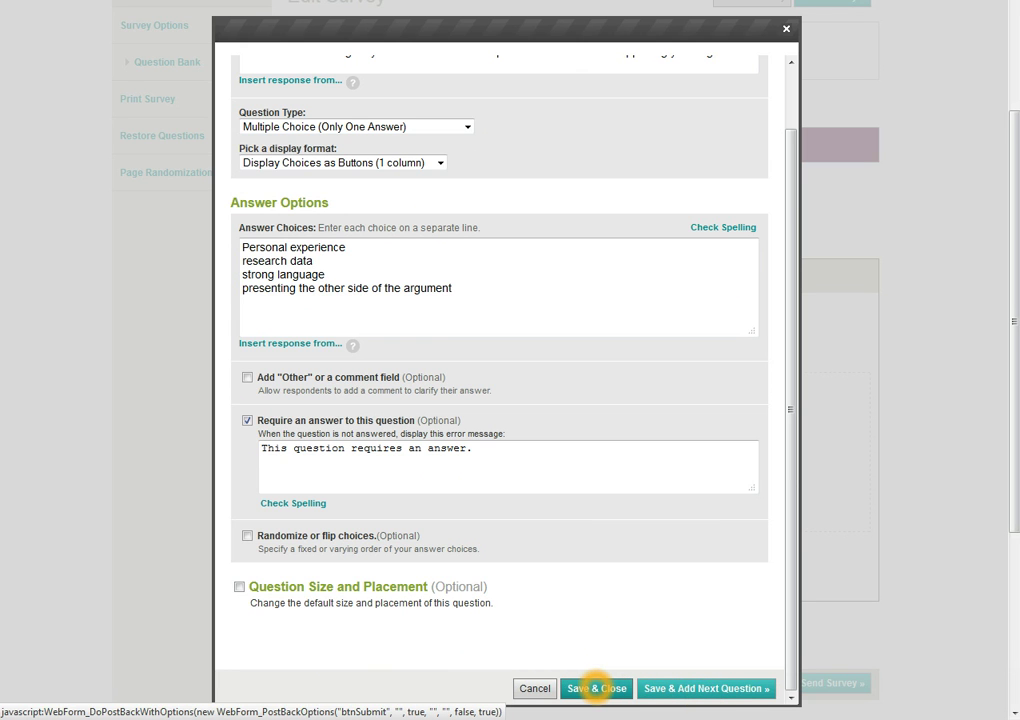
click(598, 688)
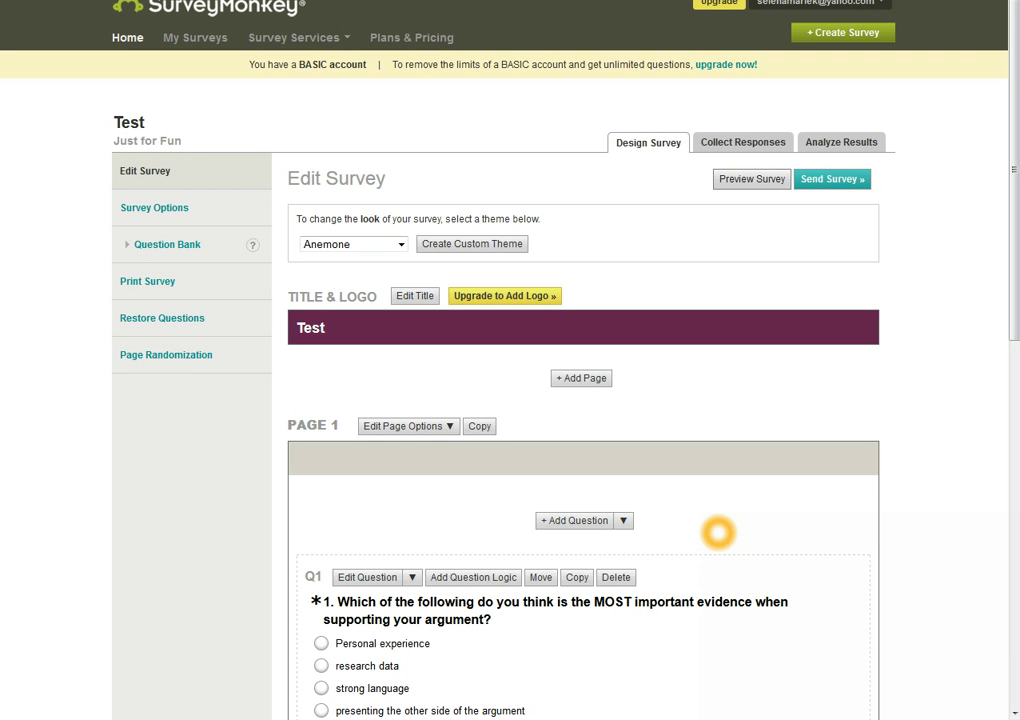
scroll(718, 533, down, 3)
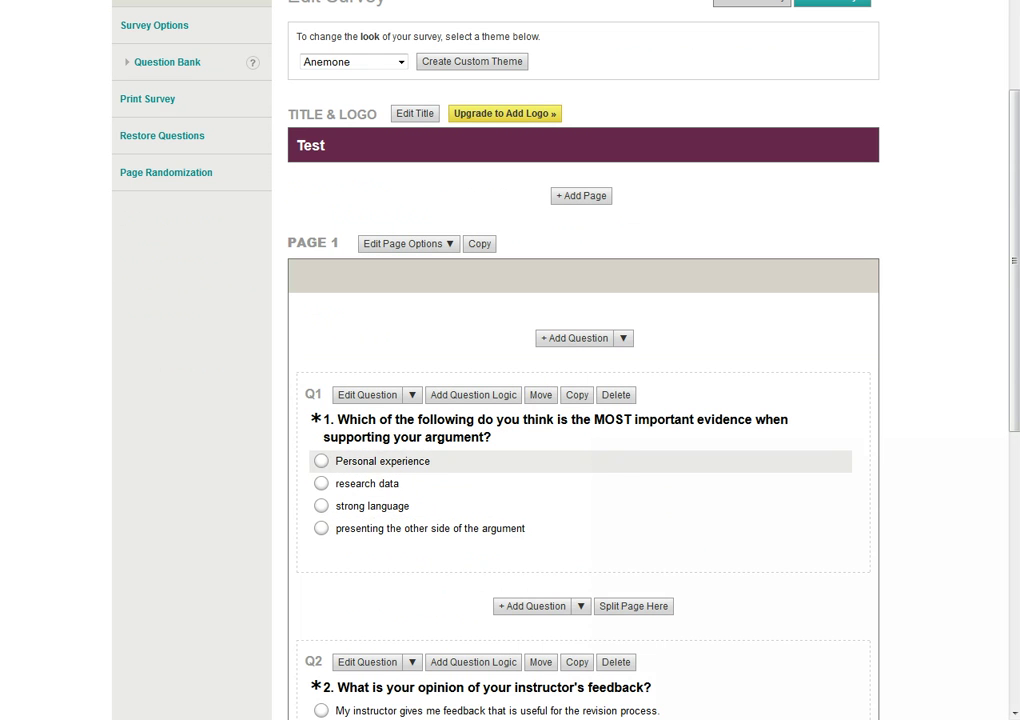
click(584, 196)
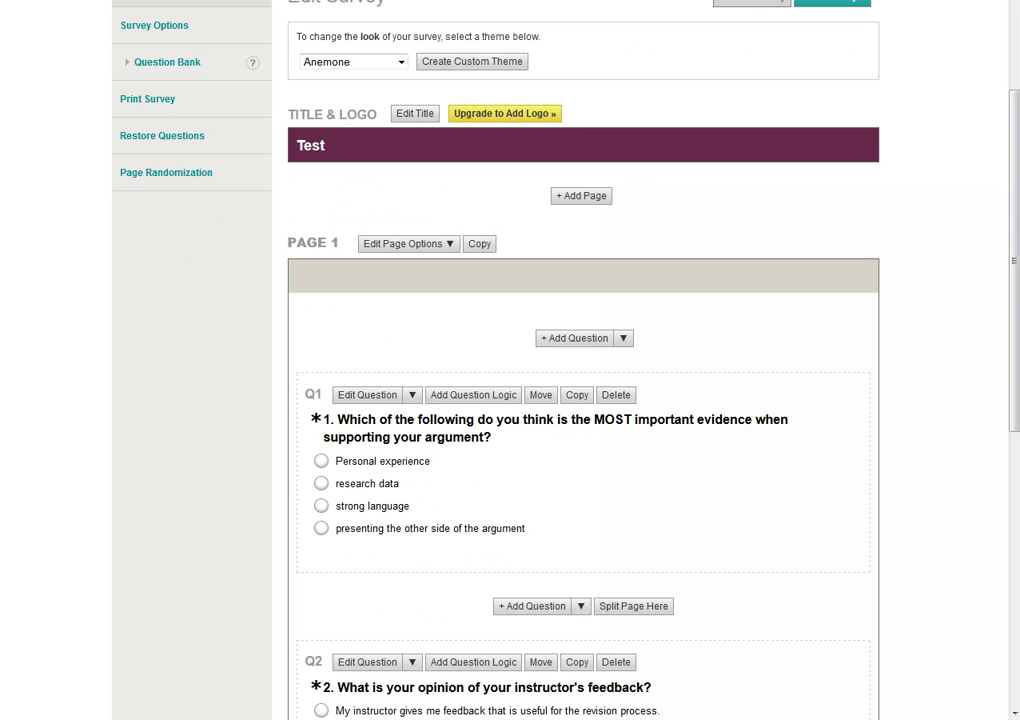
- Preview the survey, answer "Personal experience" and "My instructor gives me feedback that is useful for the revision process", and finish it
scroll(761, 363, up, 3)
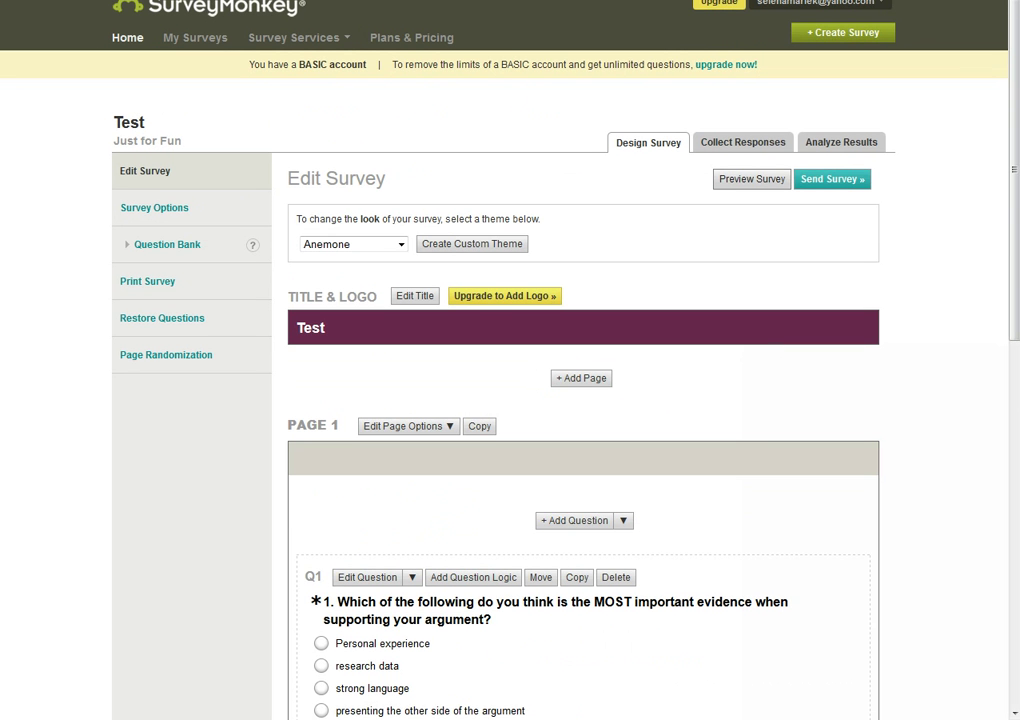
click(754, 184)
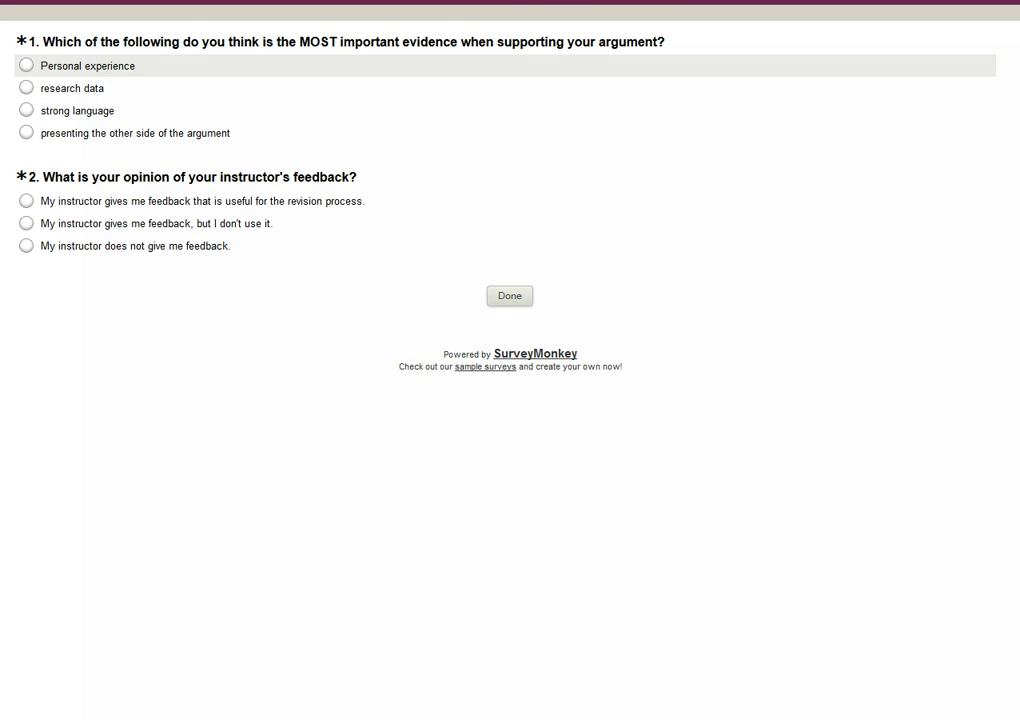
click(26, 65)
click(26, 200)
click(512, 298)
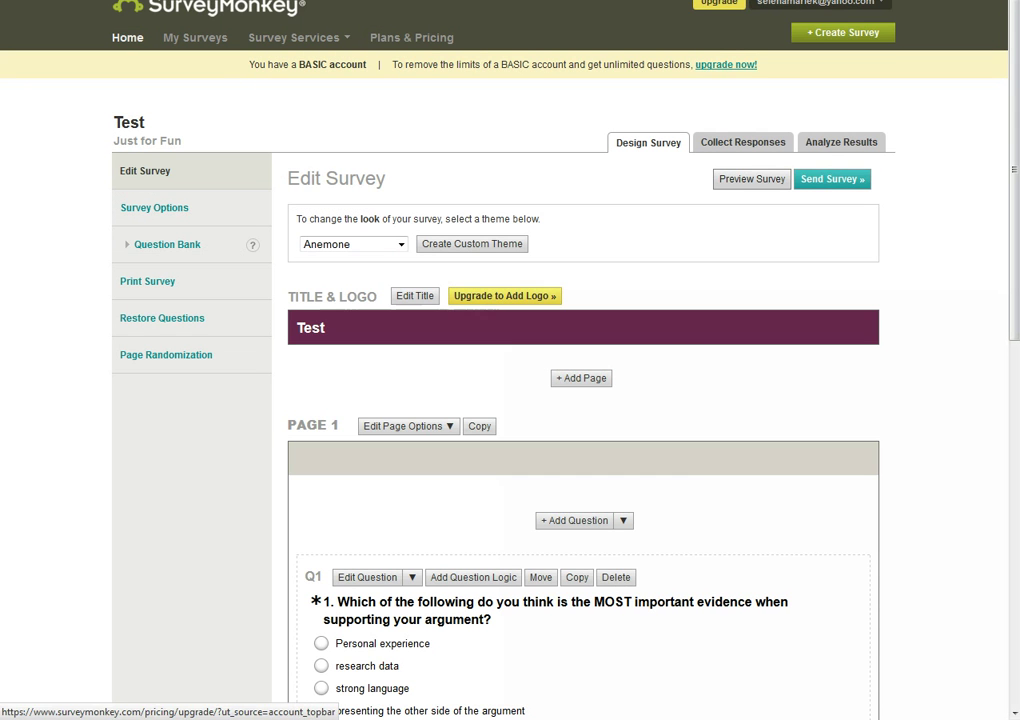
- Open the survey's response collectors and start a new collector to look over the available collection methods
click(781, 278)
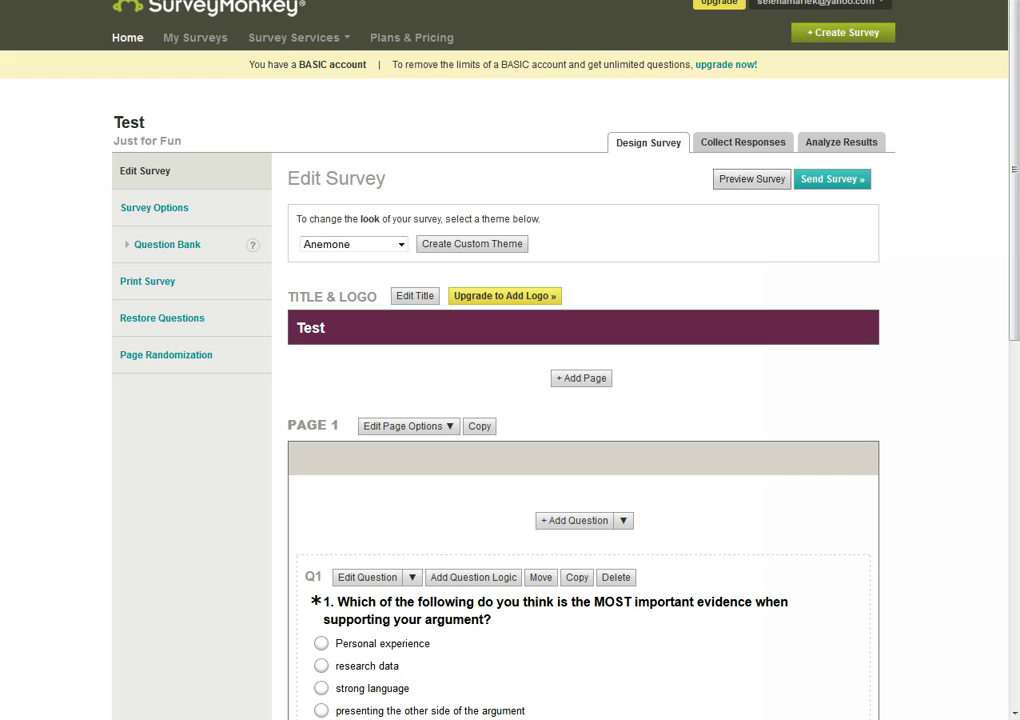
click(763, 141)
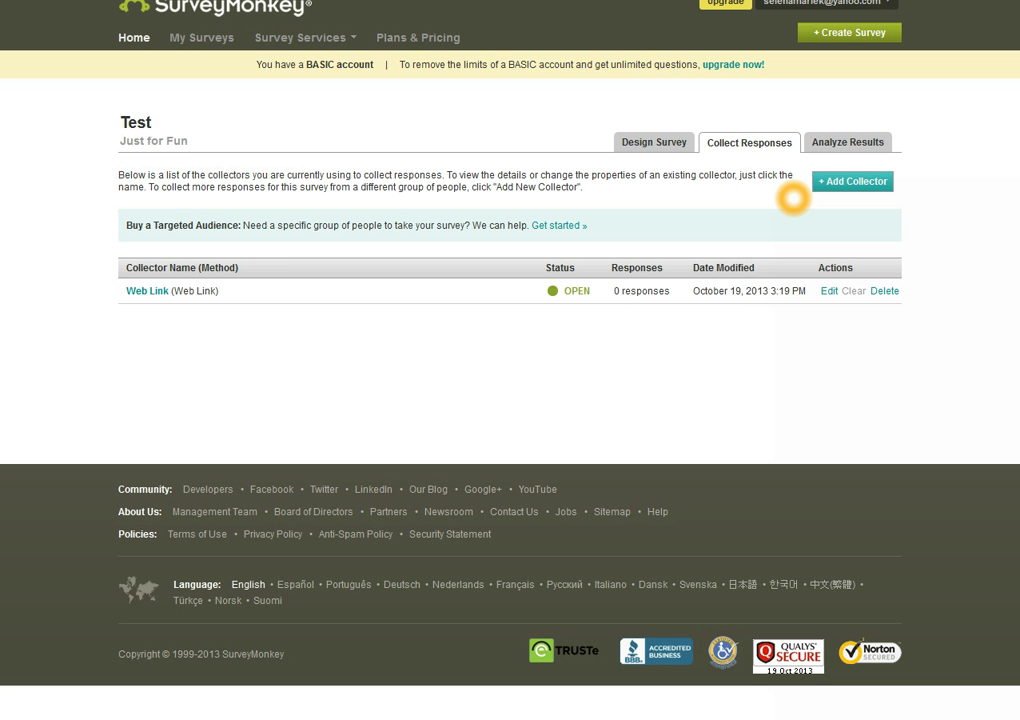
click(852, 181)
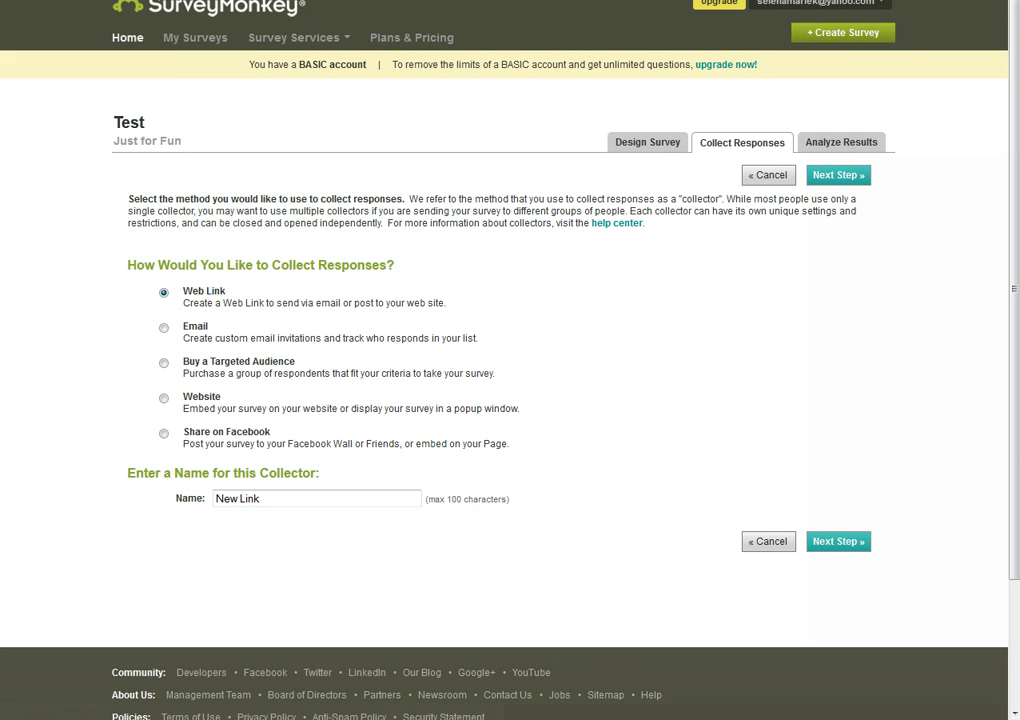
click(211, 311)
- Check the survey's results analysis page and return to the survey design
click(860, 142)
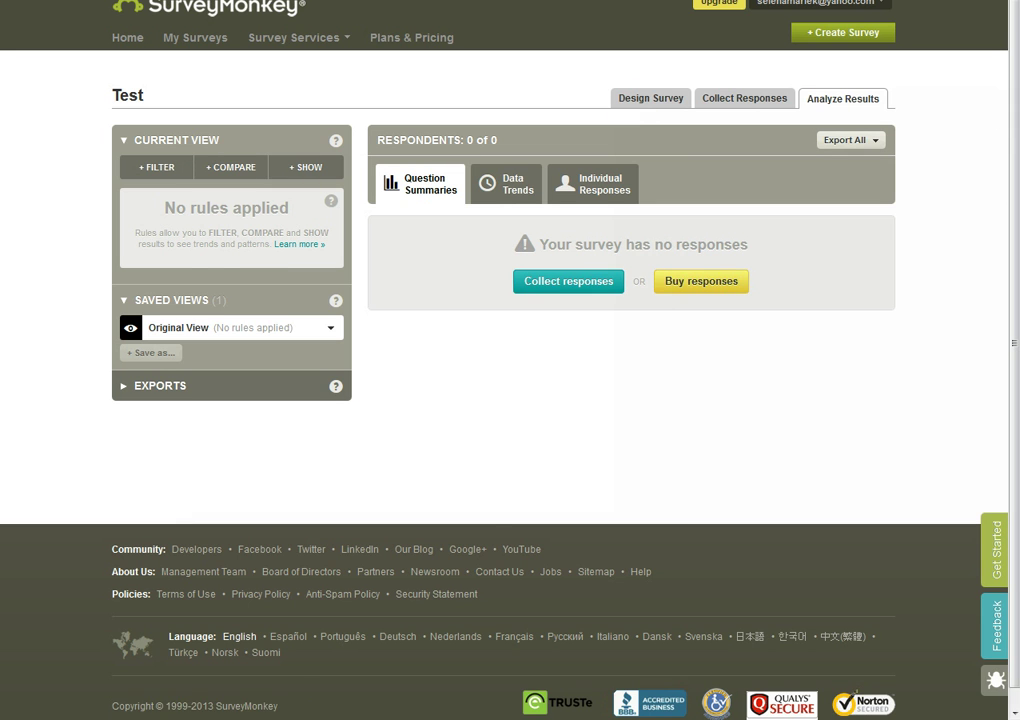
click(632, 101)
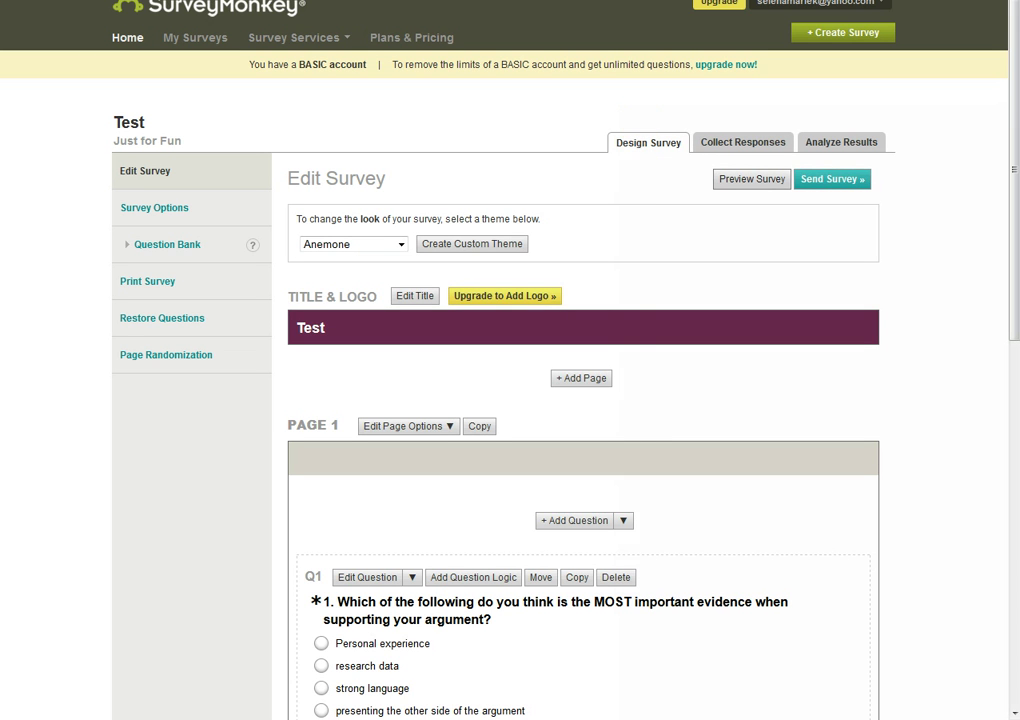
- Open the survey's sending page and look over its web link, HTML code and the other ways to send it
click(840, 180)
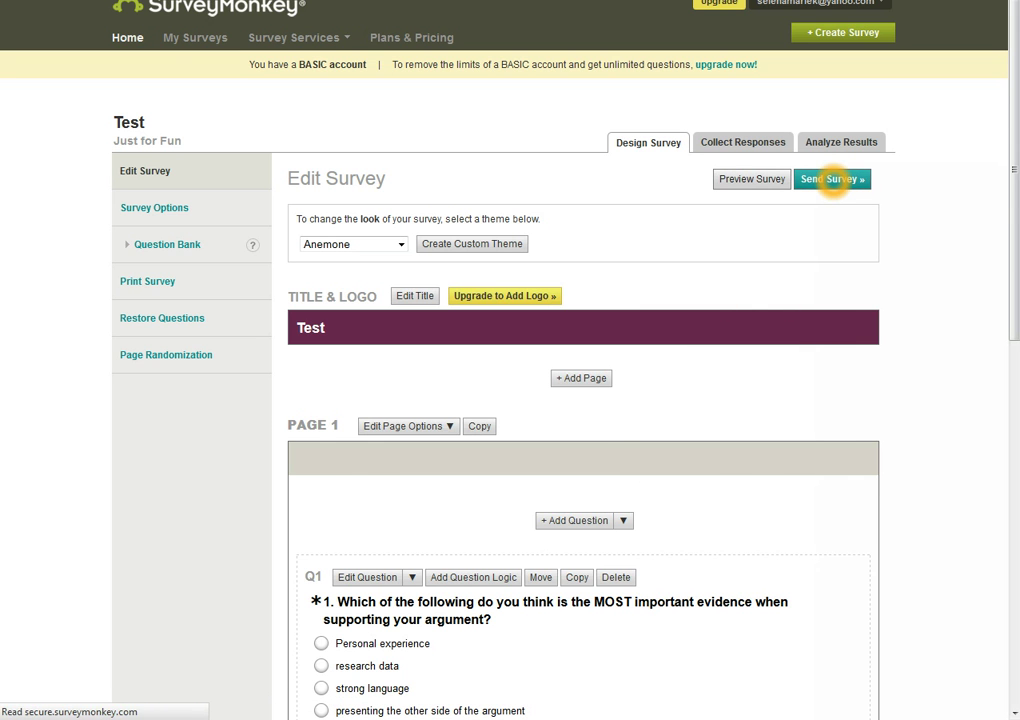
scroll(683, 285, down, 1)
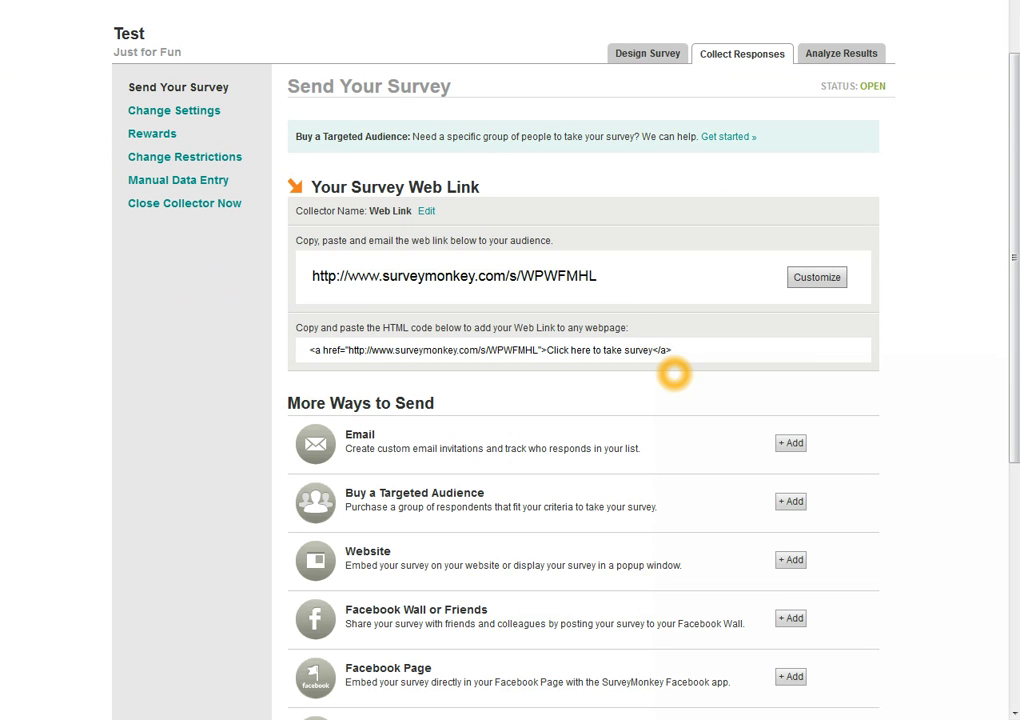
drag(1016, 229, 1016, 188)
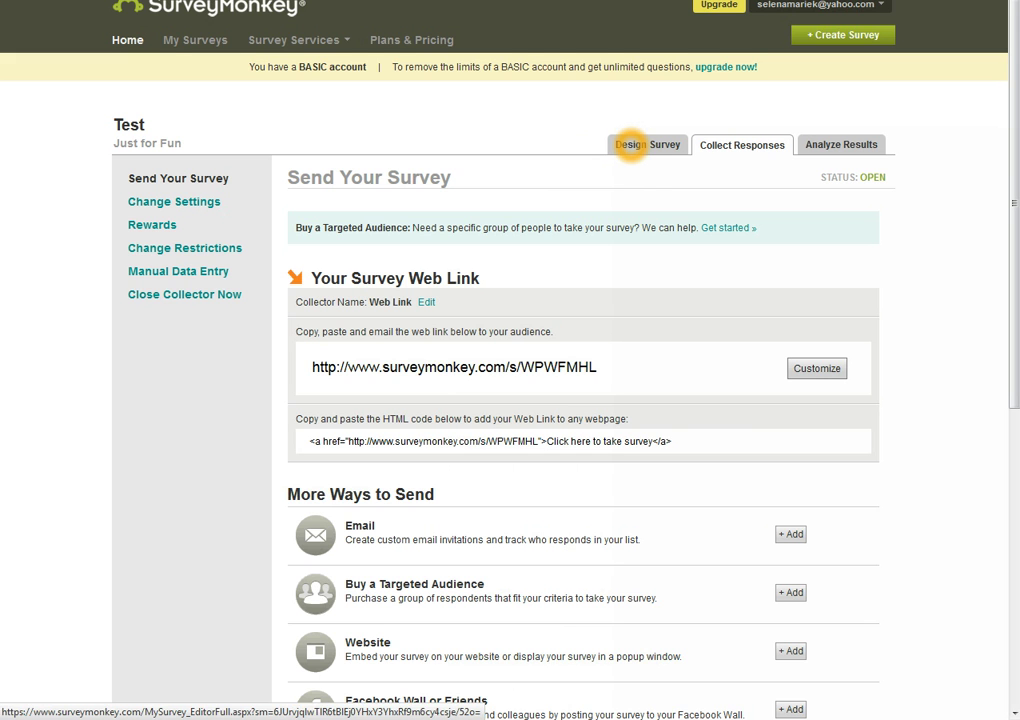
- Return to the survey design and review the questions on page 1
click(631, 145)
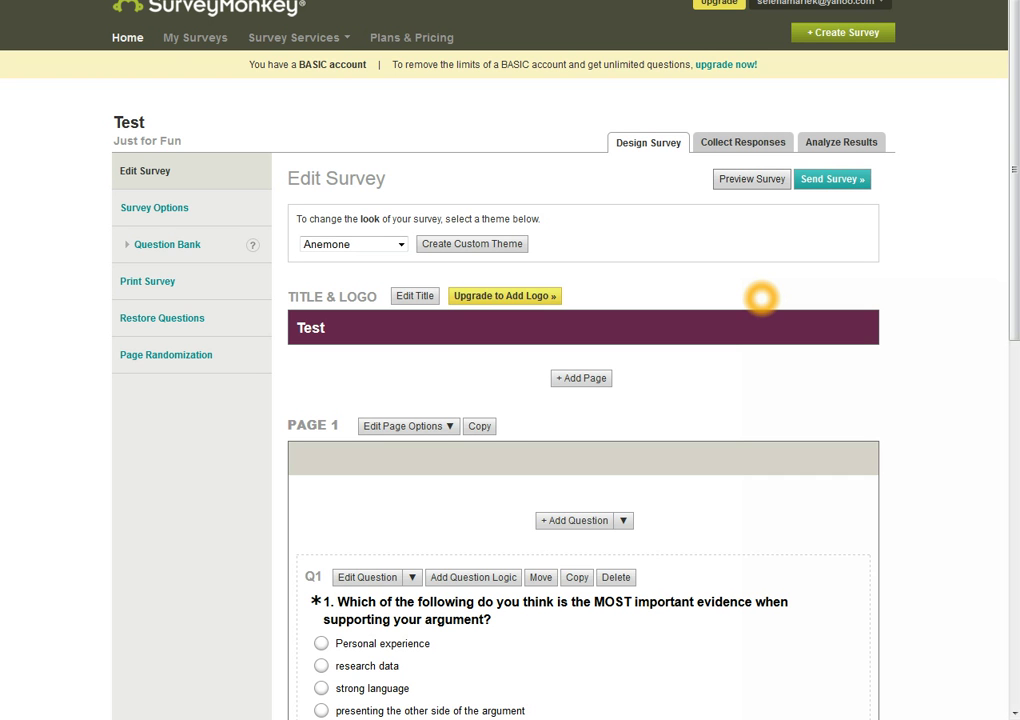
scroll(761, 297, down, 3)
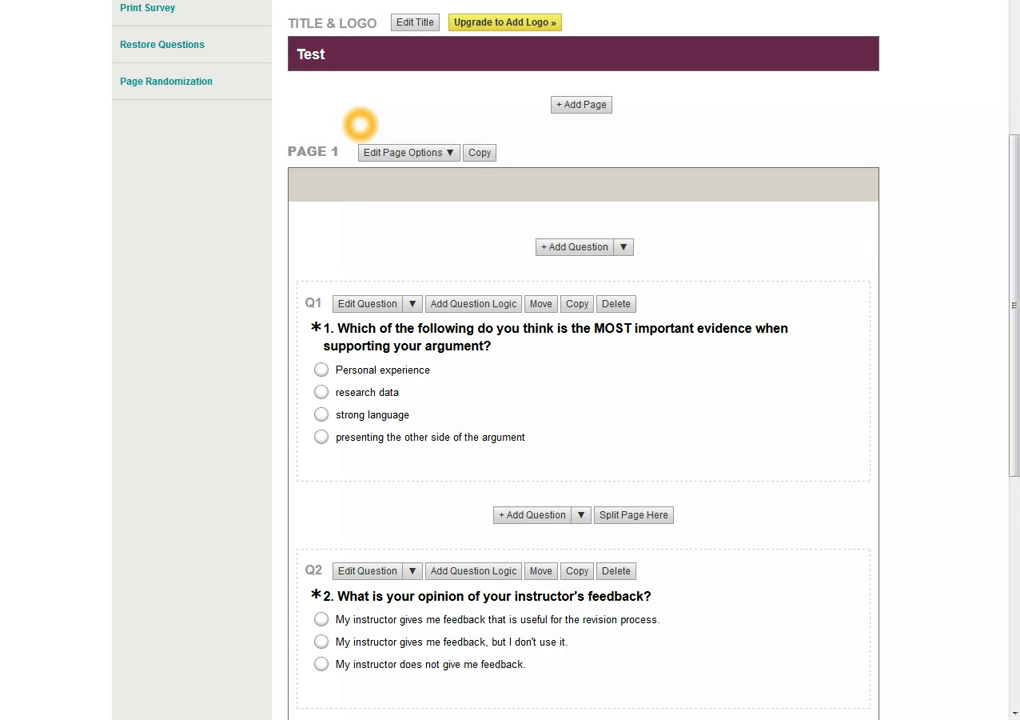
scroll(837, 212, up, 3)
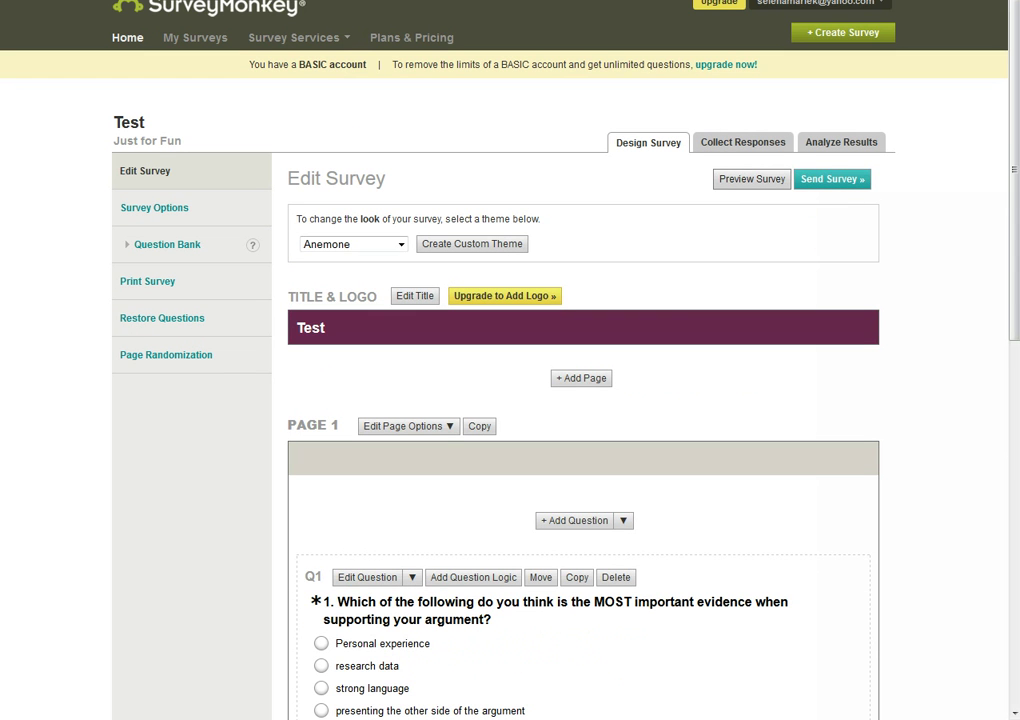